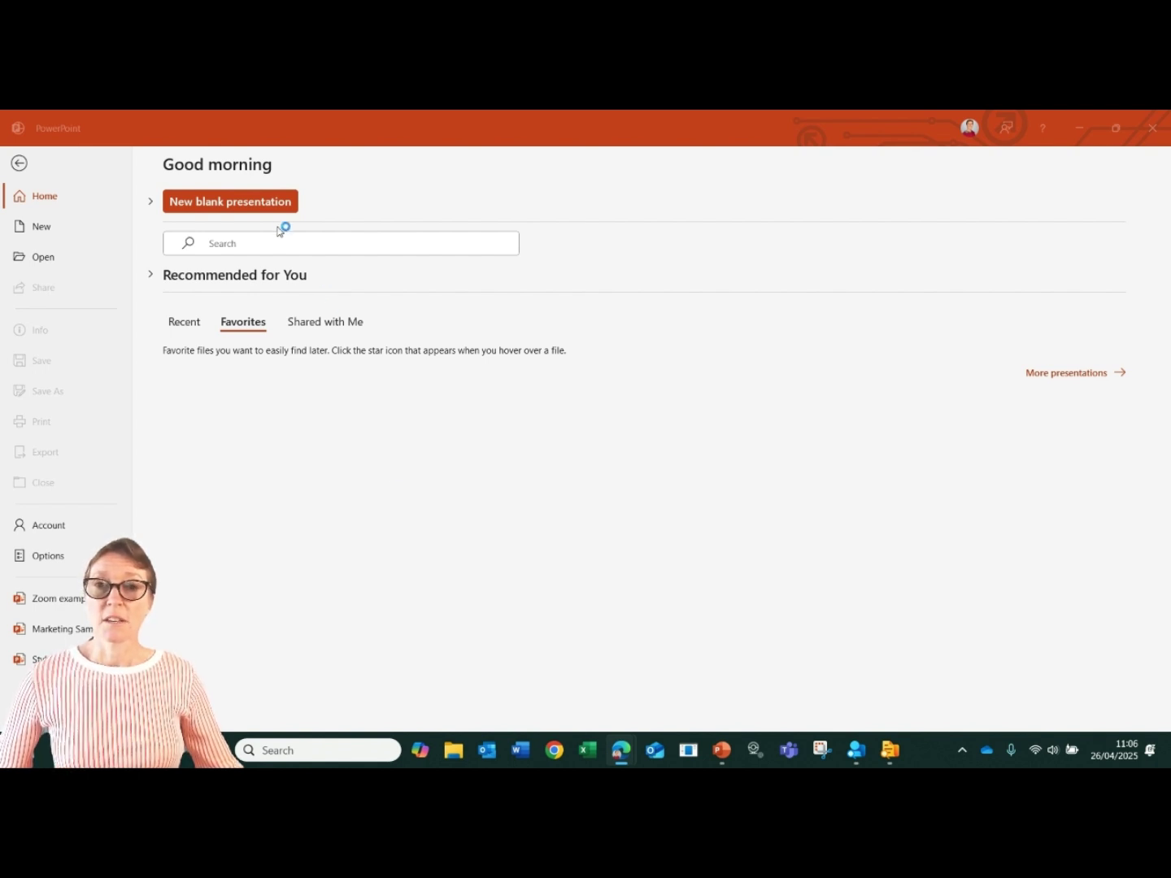
# Step: Create a new blank presentation with Designer ideas shown beside its title slide
pyautogui.click(248, 202)
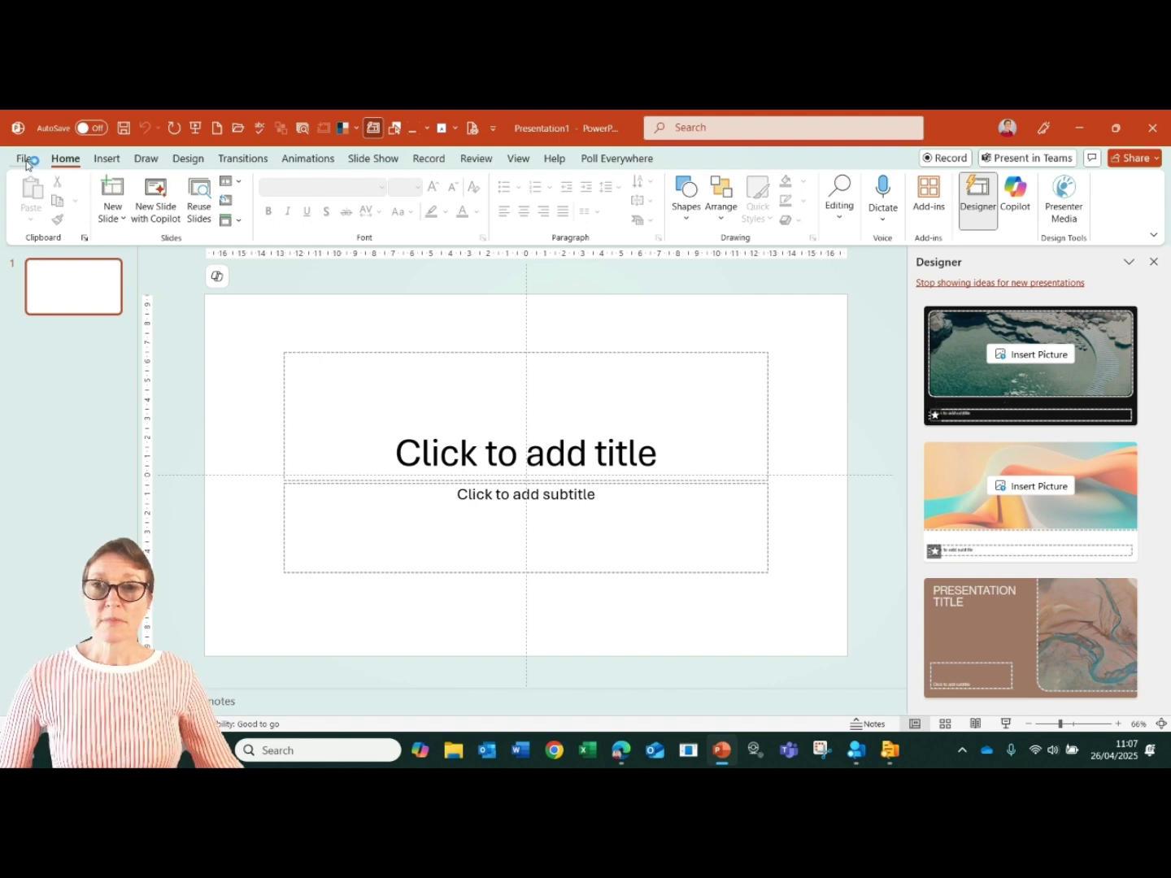
pyautogui.click(27, 161)
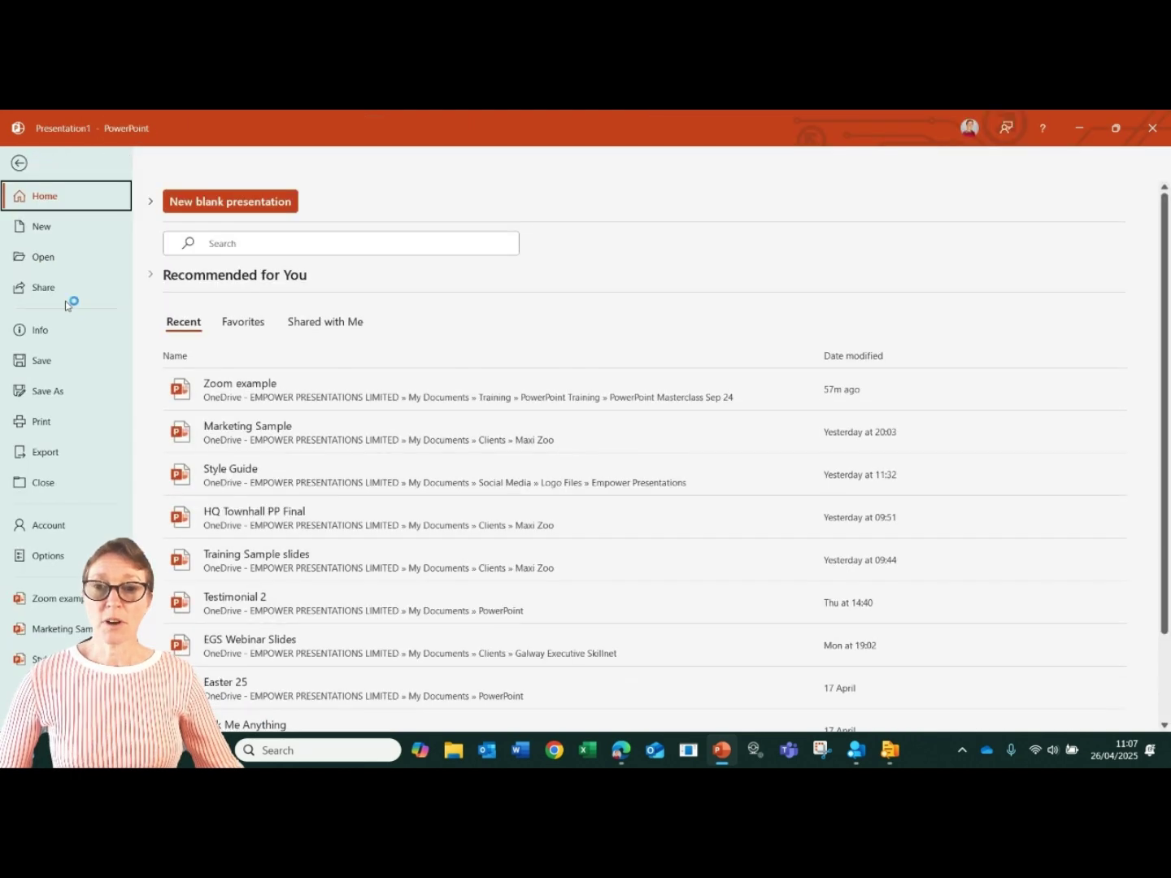
pyautogui.click(46, 556)
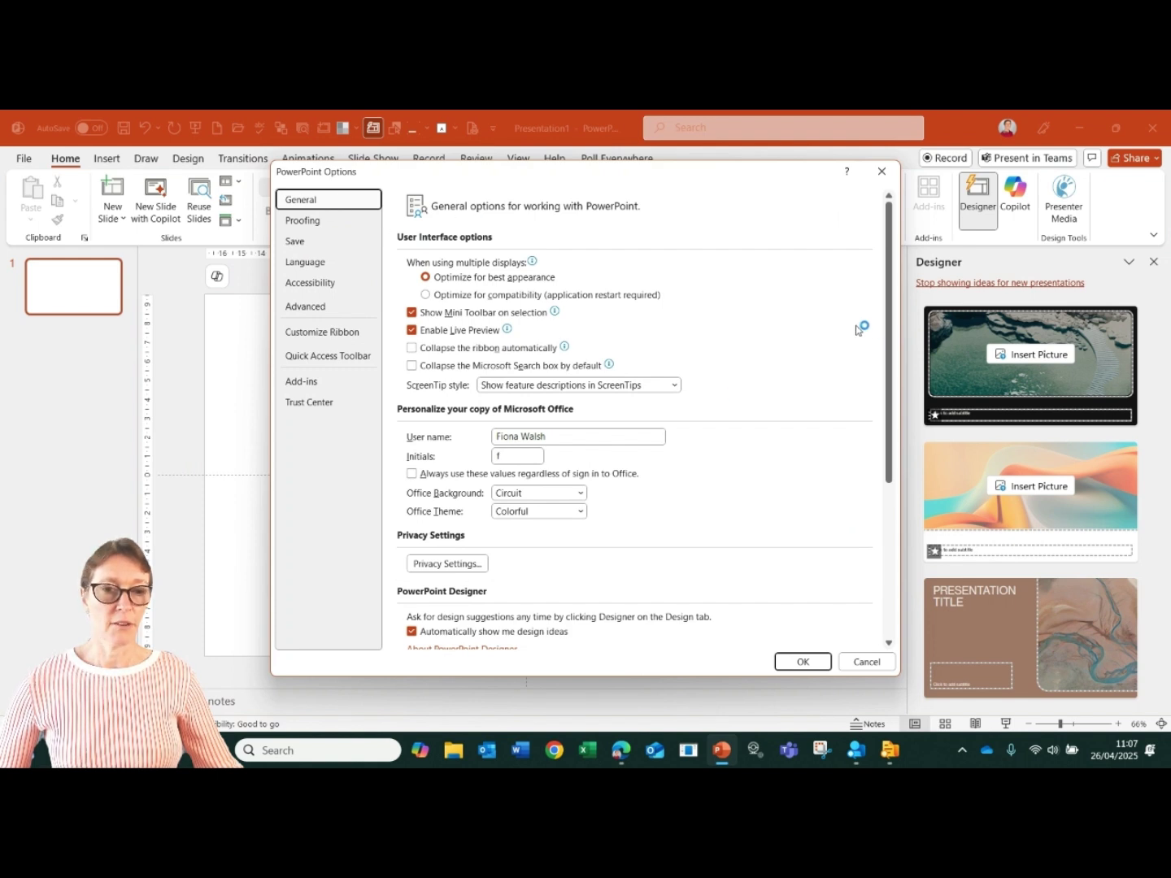
pyautogui.moveTo(890, 254); pyautogui.dragTo(891, 285)
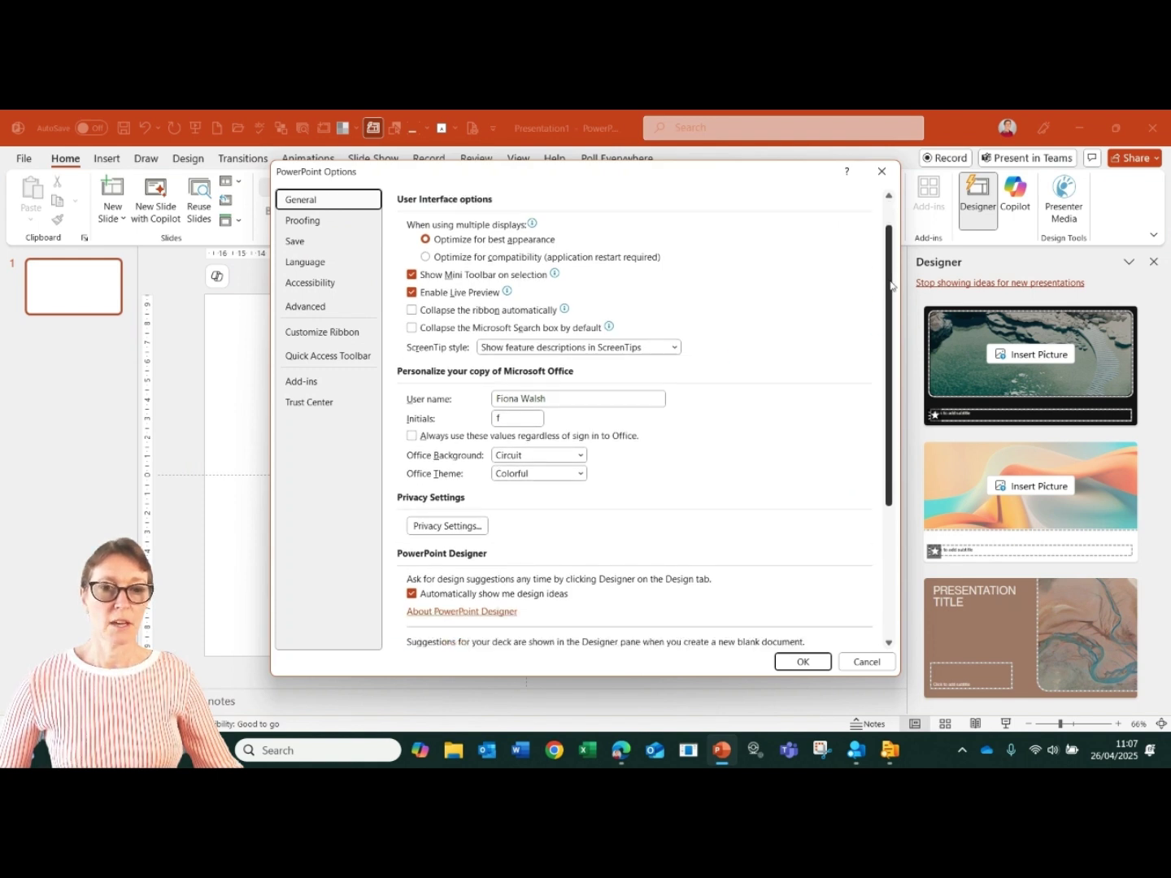
pyautogui.scroll(-3, 724, 399)
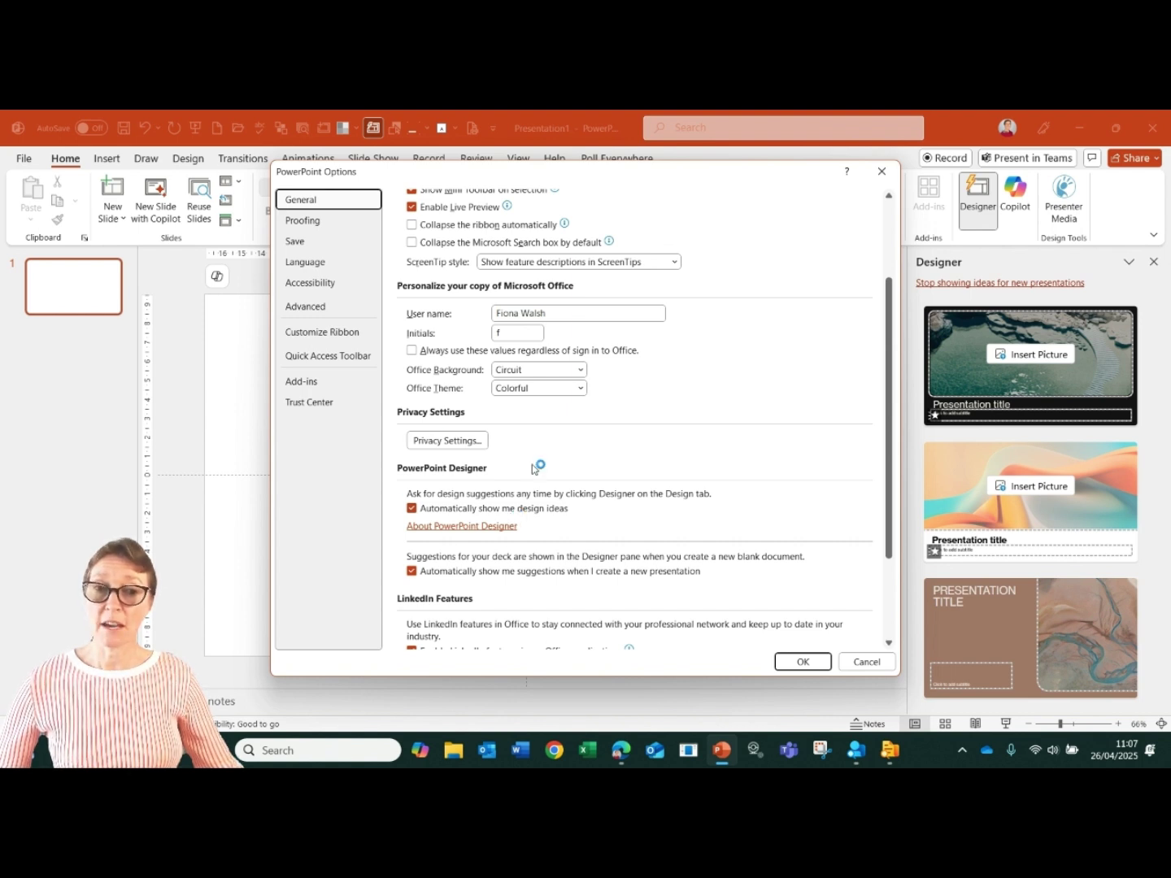
pyautogui.click(801, 662)
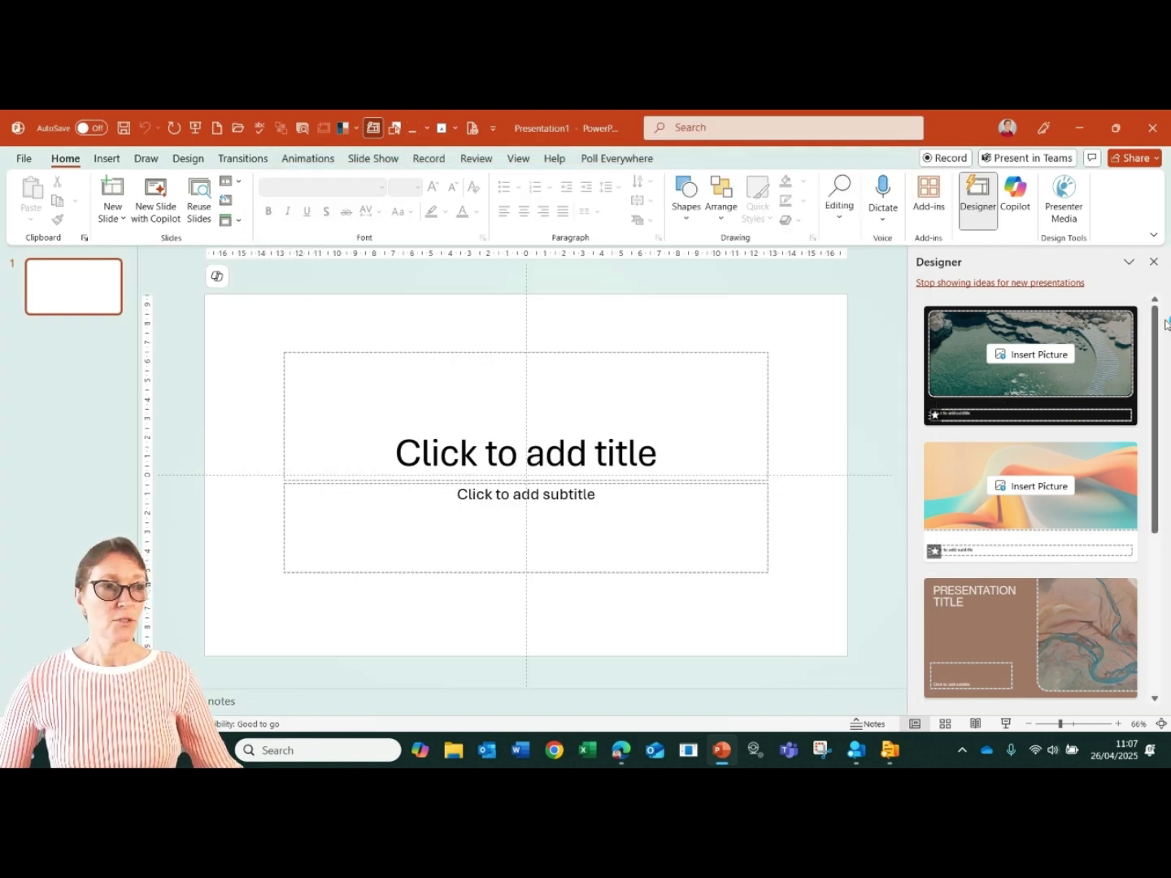
# Step: Apply the teal gradient Designer idea with the lighthouse cliff photo to the title slide
pyautogui.scroll(-1, 1159, 333)
pyautogui.moveTo(1161, 333); pyautogui.dragTo(1155, 488)
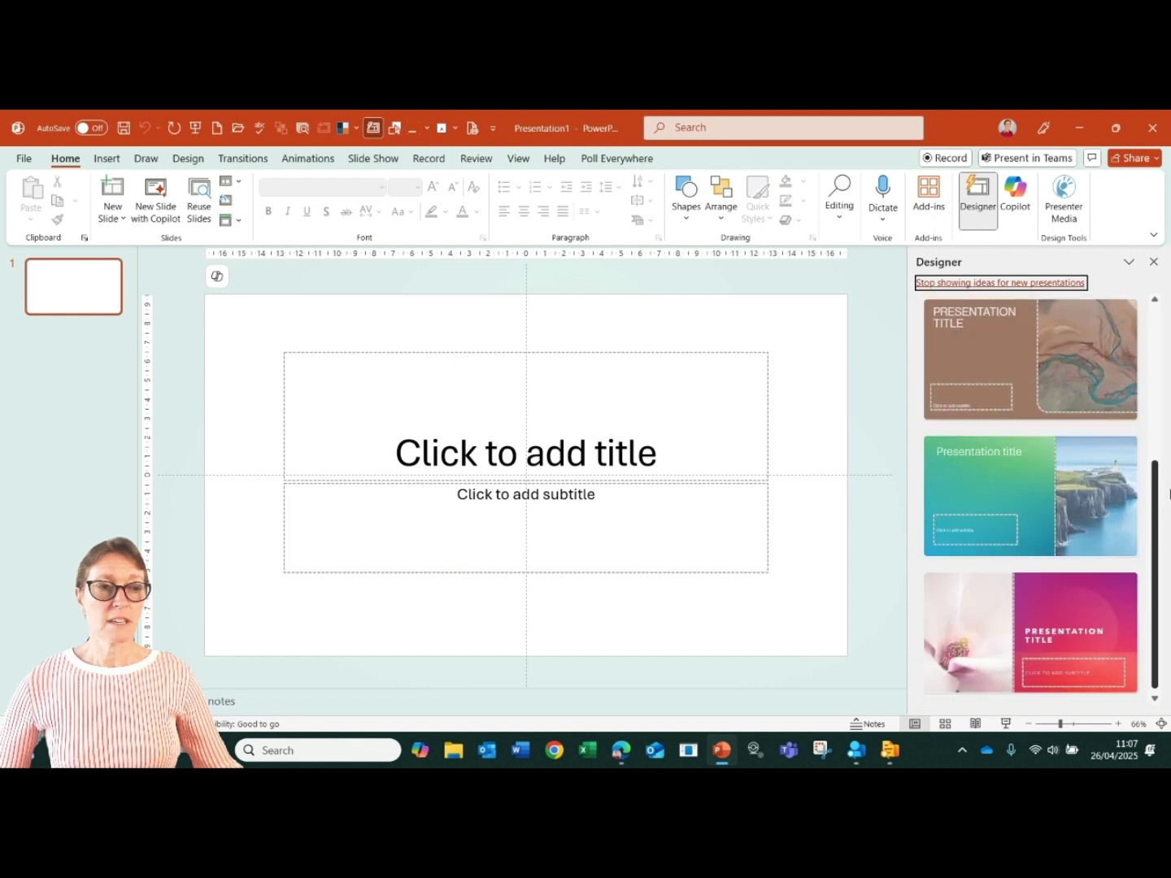
pyautogui.click(1065, 481)
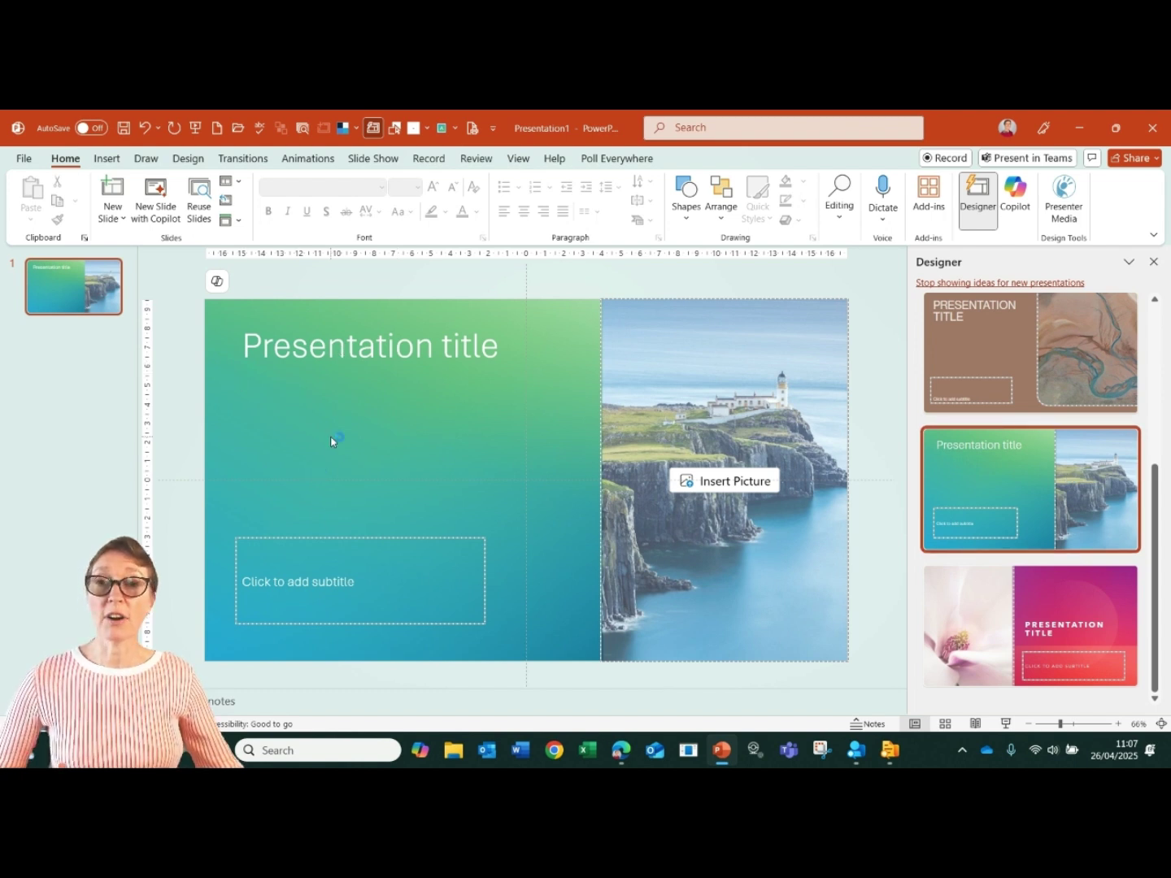
pyautogui.click(121, 221)
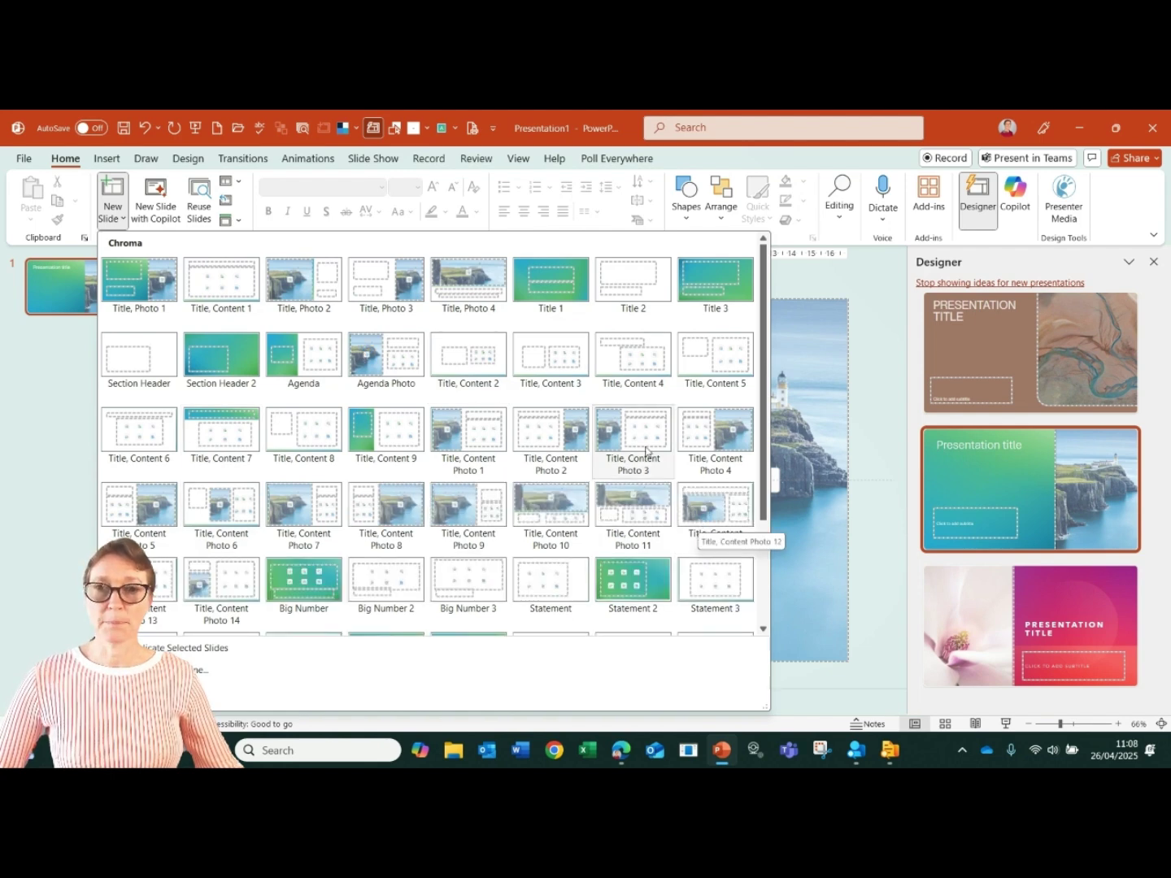
# Step: Add a second slide and style it with the Information table Designer idea
pyautogui.click(78, 299)
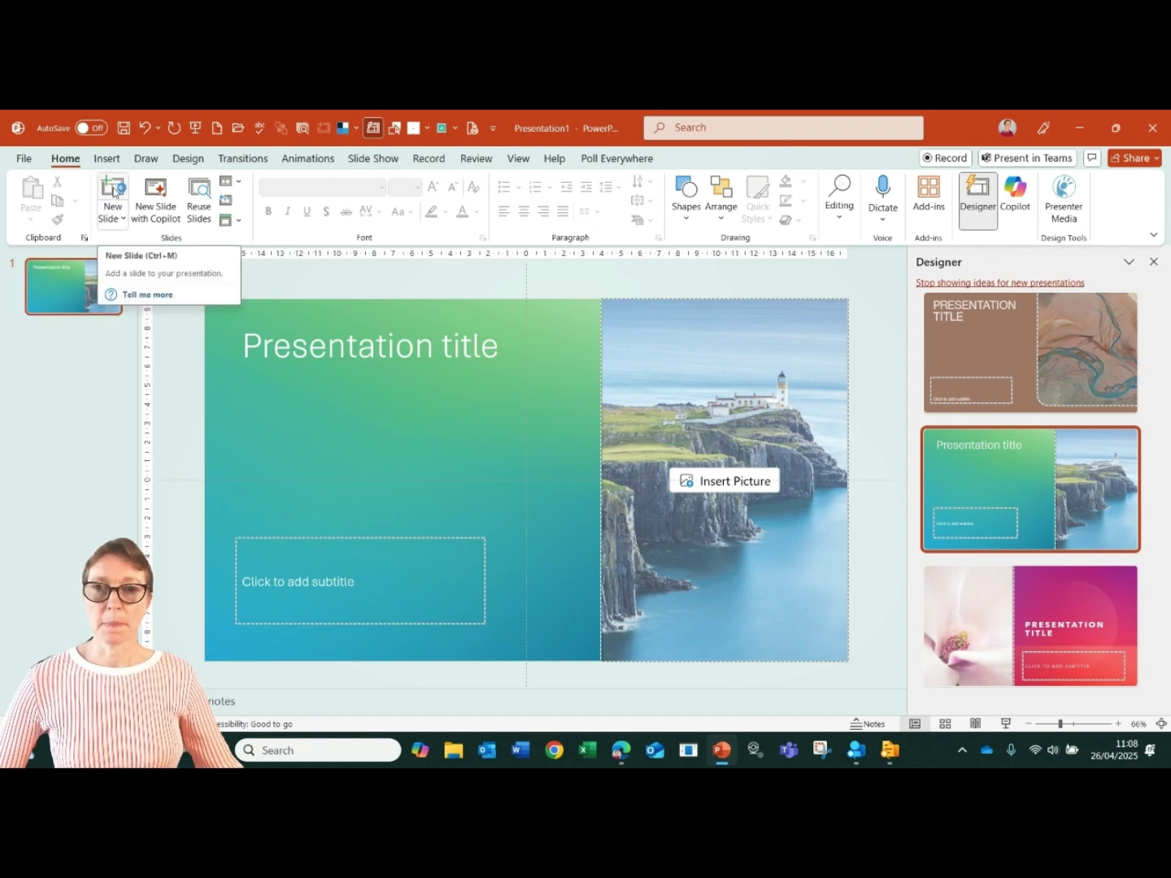
pyautogui.click(114, 188)
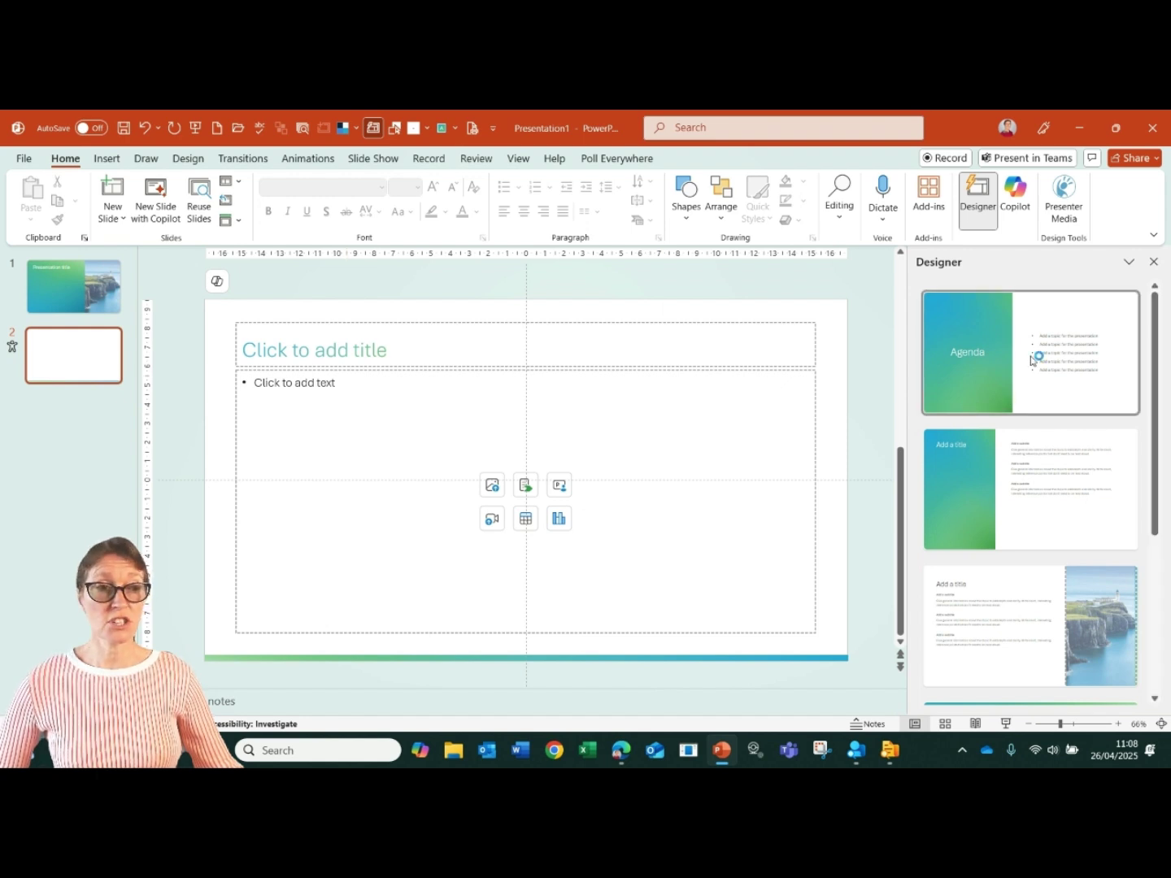
pyautogui.scroll(-3, 1031, 362)
pyautogui.scroll(-1, 1033, 377)
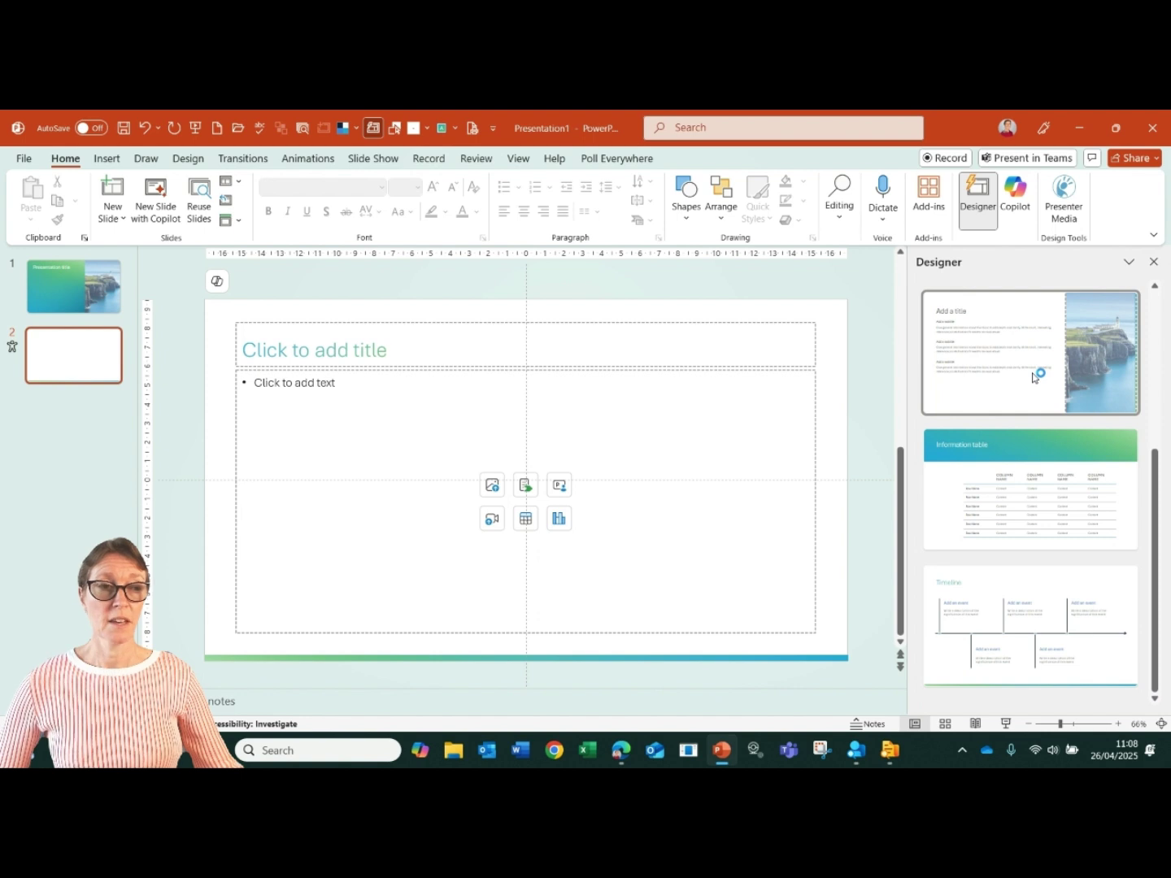
pyautogui.click(991, 486)
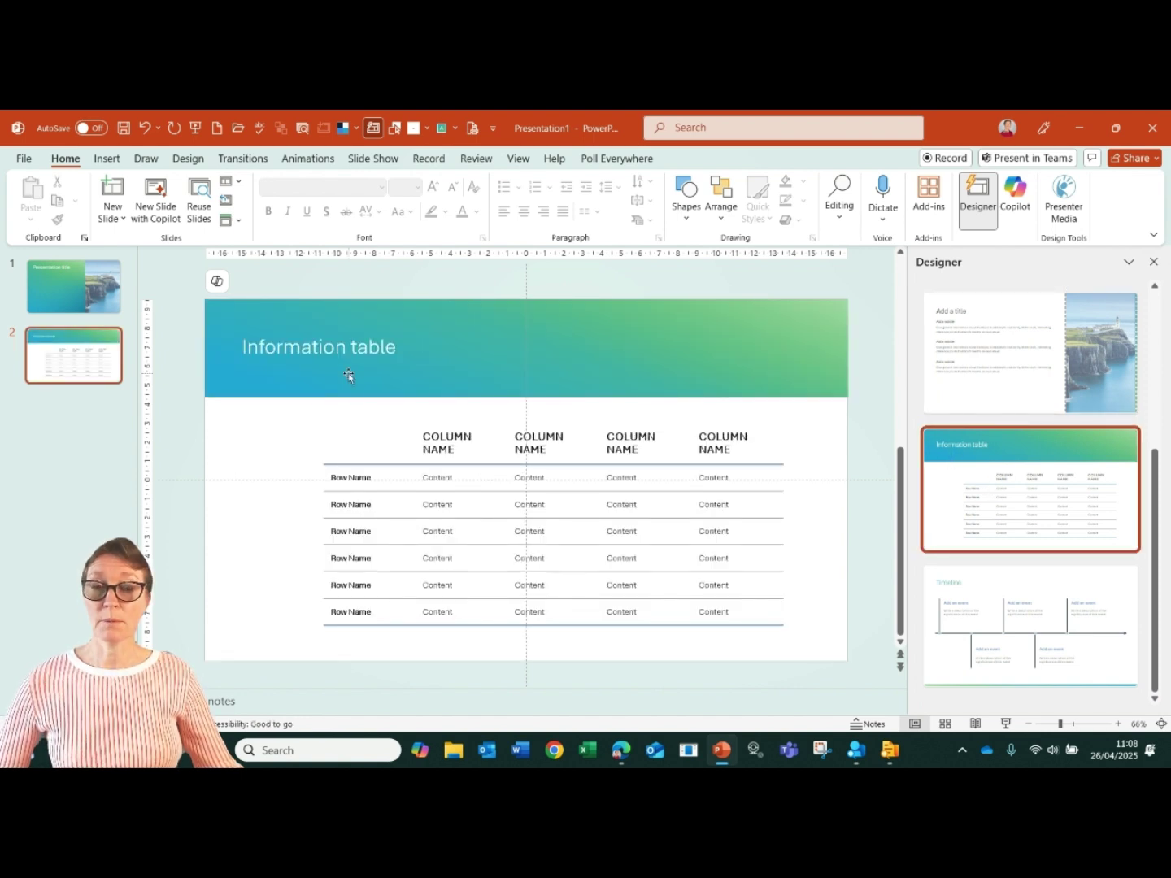
# Step: Replace the first column header of the table with JANUARY
pyautogui.click(433, 432)
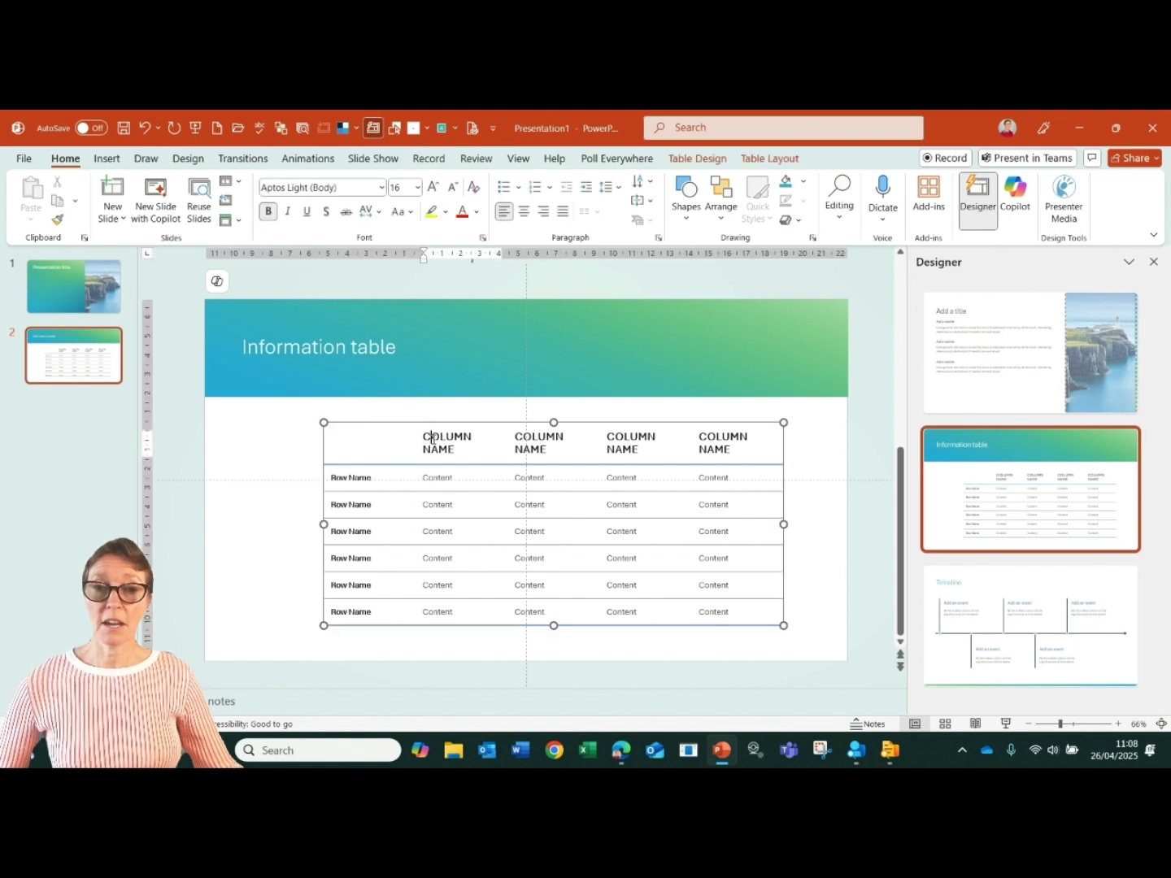
pyautogui.click(418, 439)
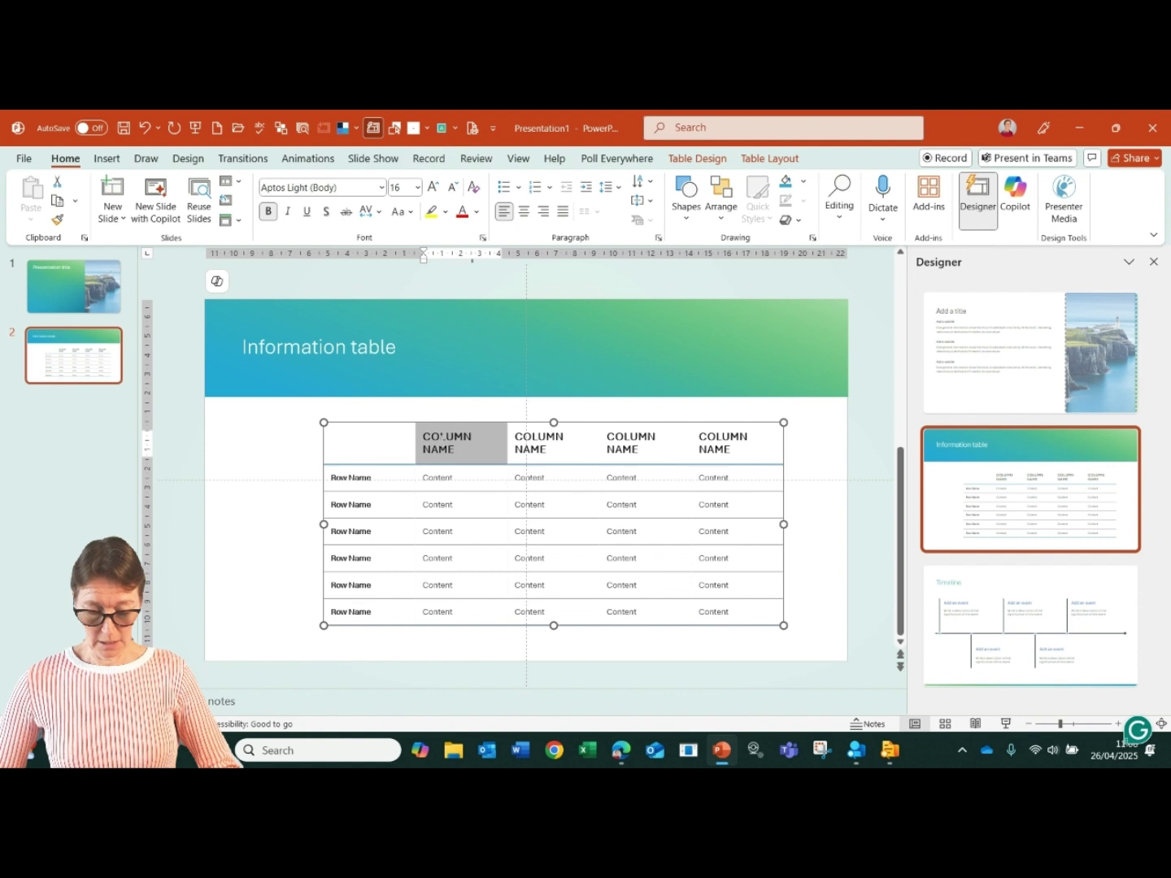
pyautogui.write('JANUARY')
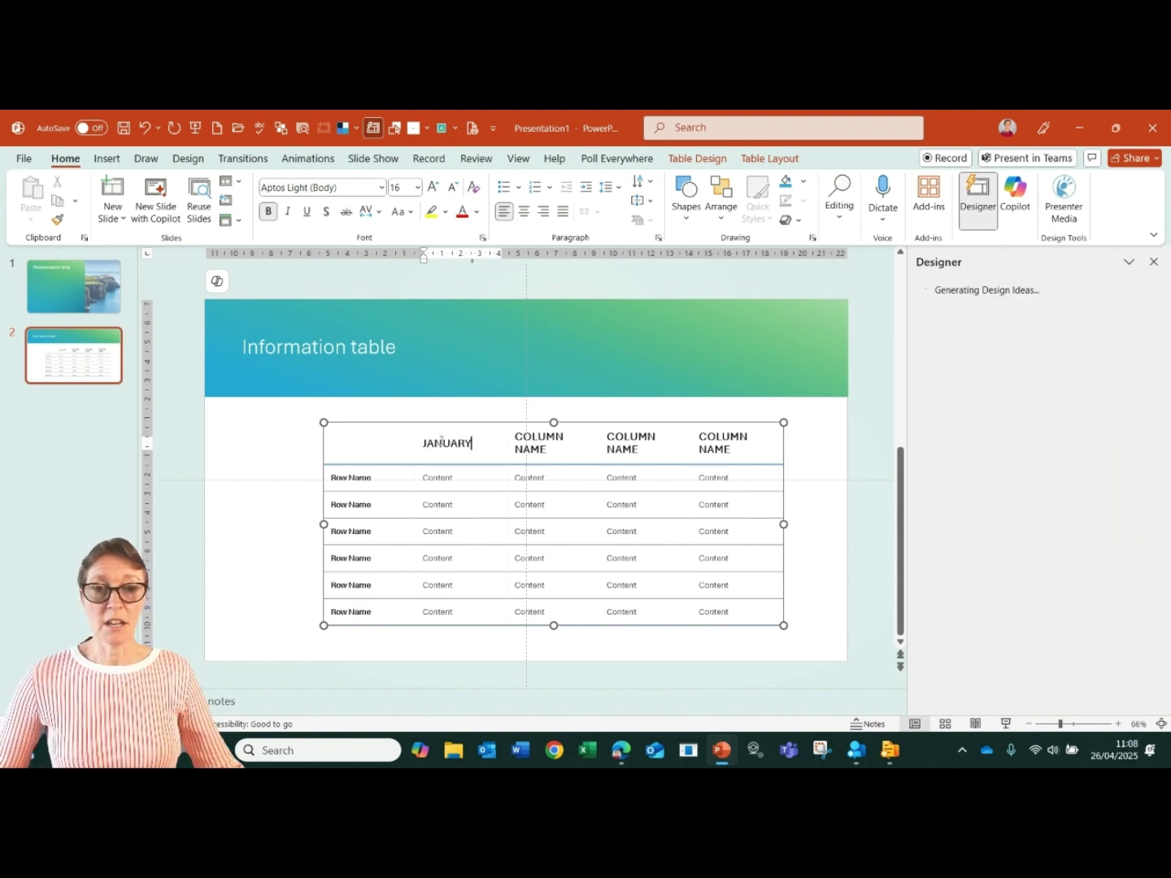
# Step: Rename the first row label to 'Item 1' and add a third slide
pyautogui.click(376, 478)
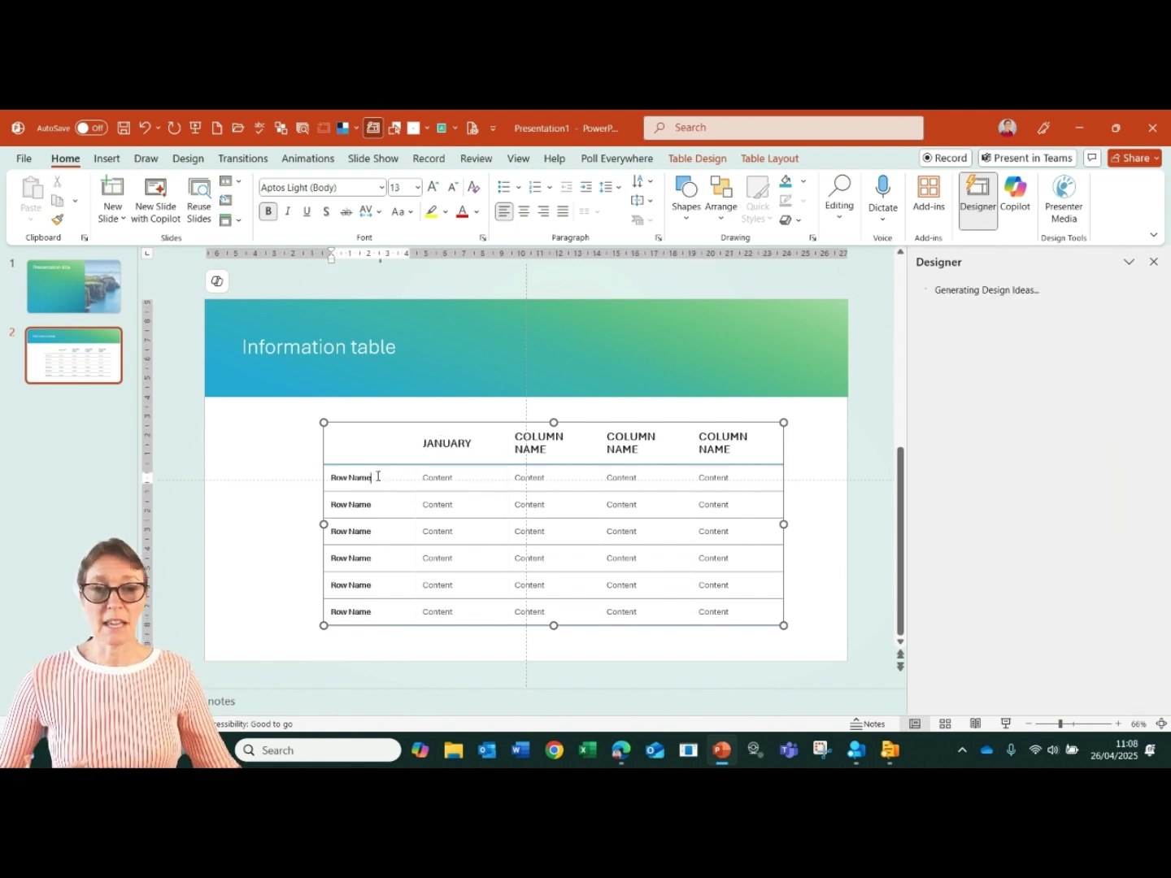
pyautogui.press('BackSpace')
pyautogui.press('BackSpace')
pyautogui.press('BackSpace')
pyautogui.press('BackSpace')
pyautogui.press('BackSpace')
pyautogui.press('BackSpace')
pyautogui.press('BackSpace')
pyautogui.press('BackSpace')
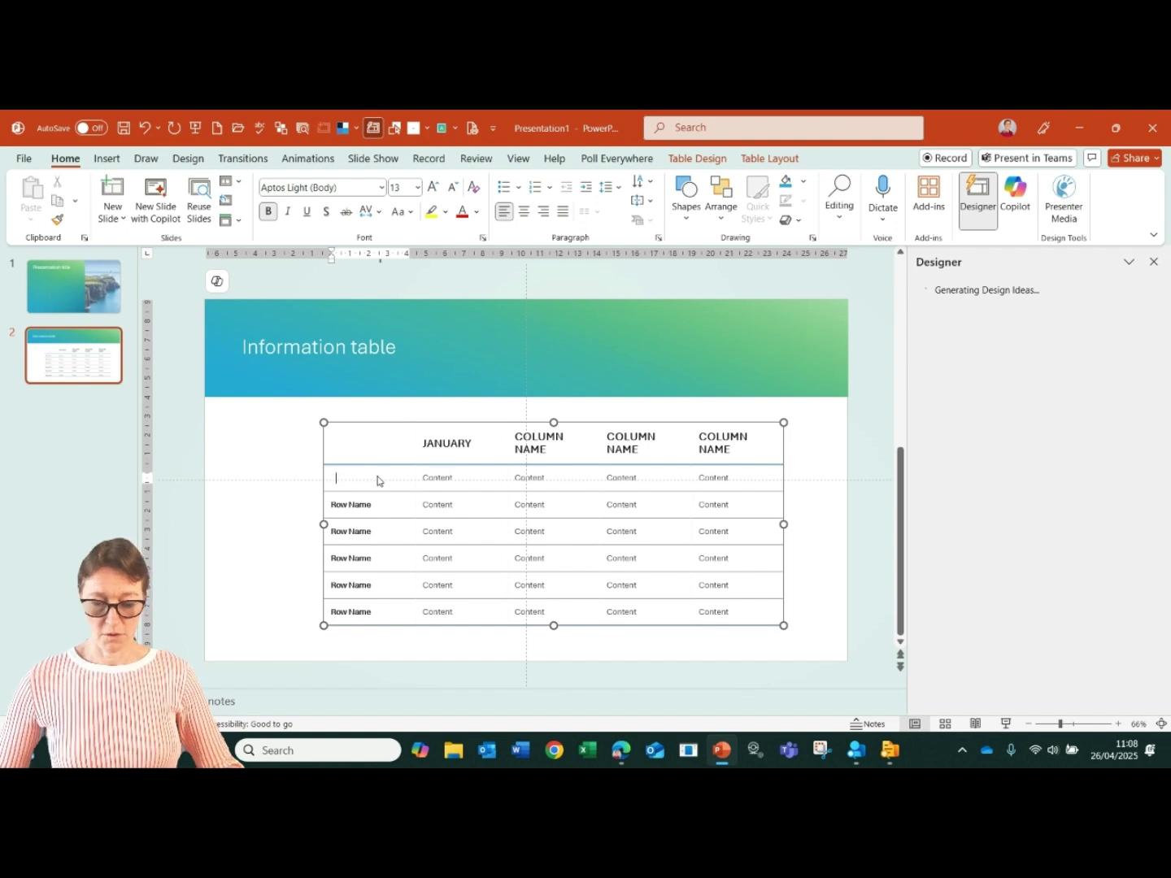
pyautogui.write('Item 1')
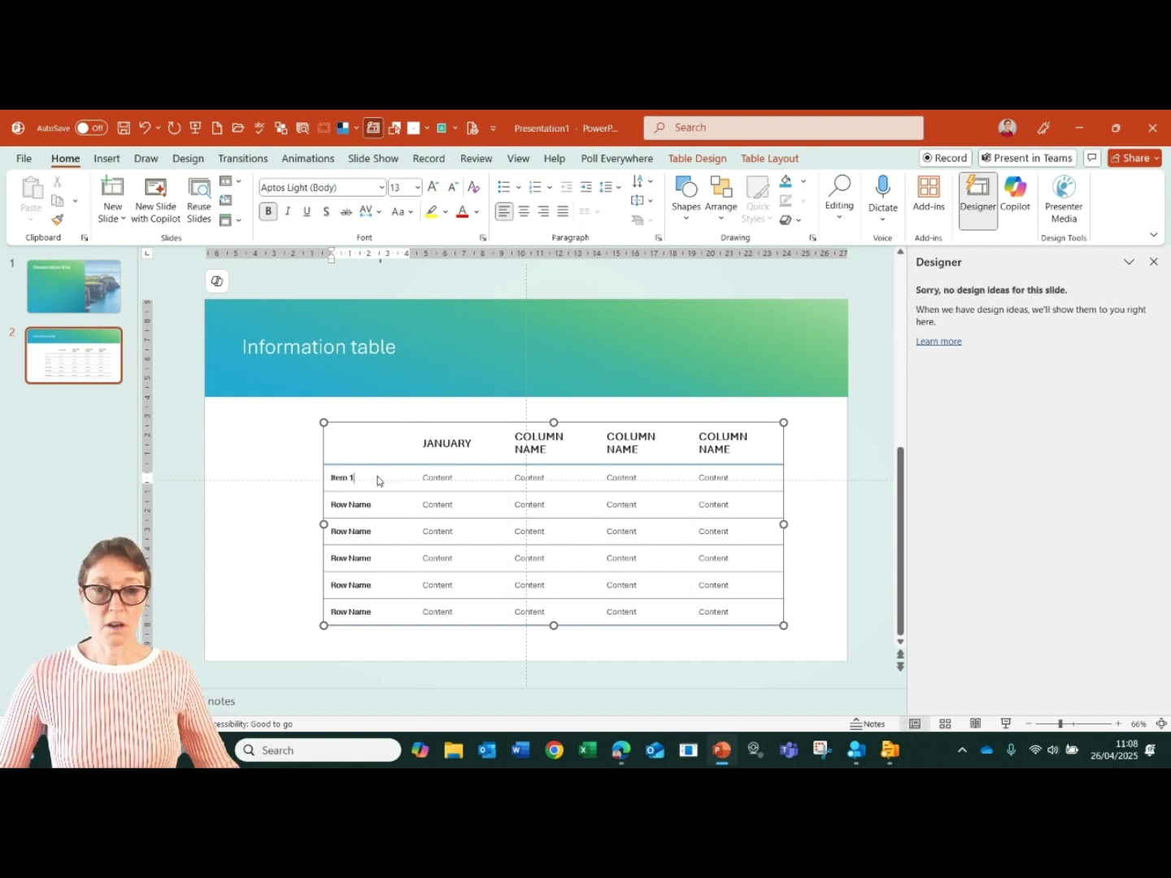
pyautogui.click(429, 481)
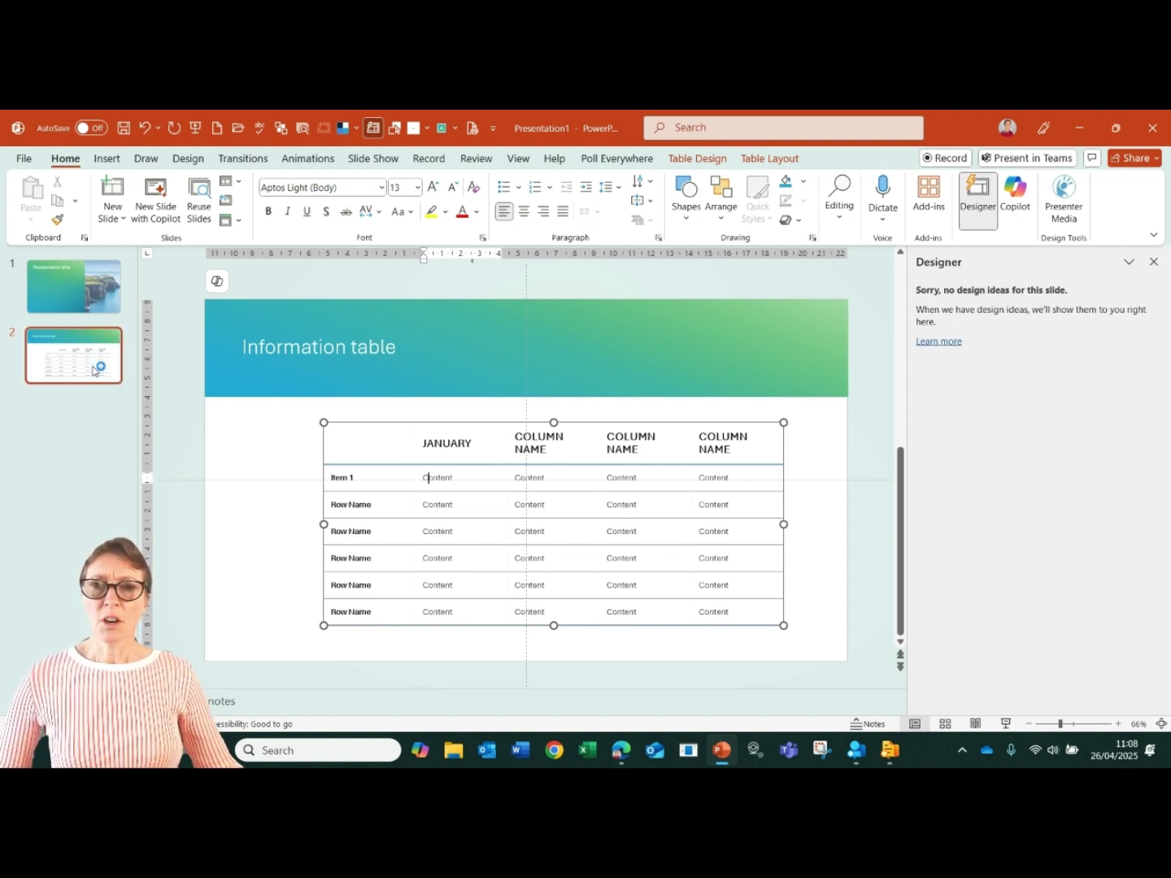
pyautogui.click(114, 192)
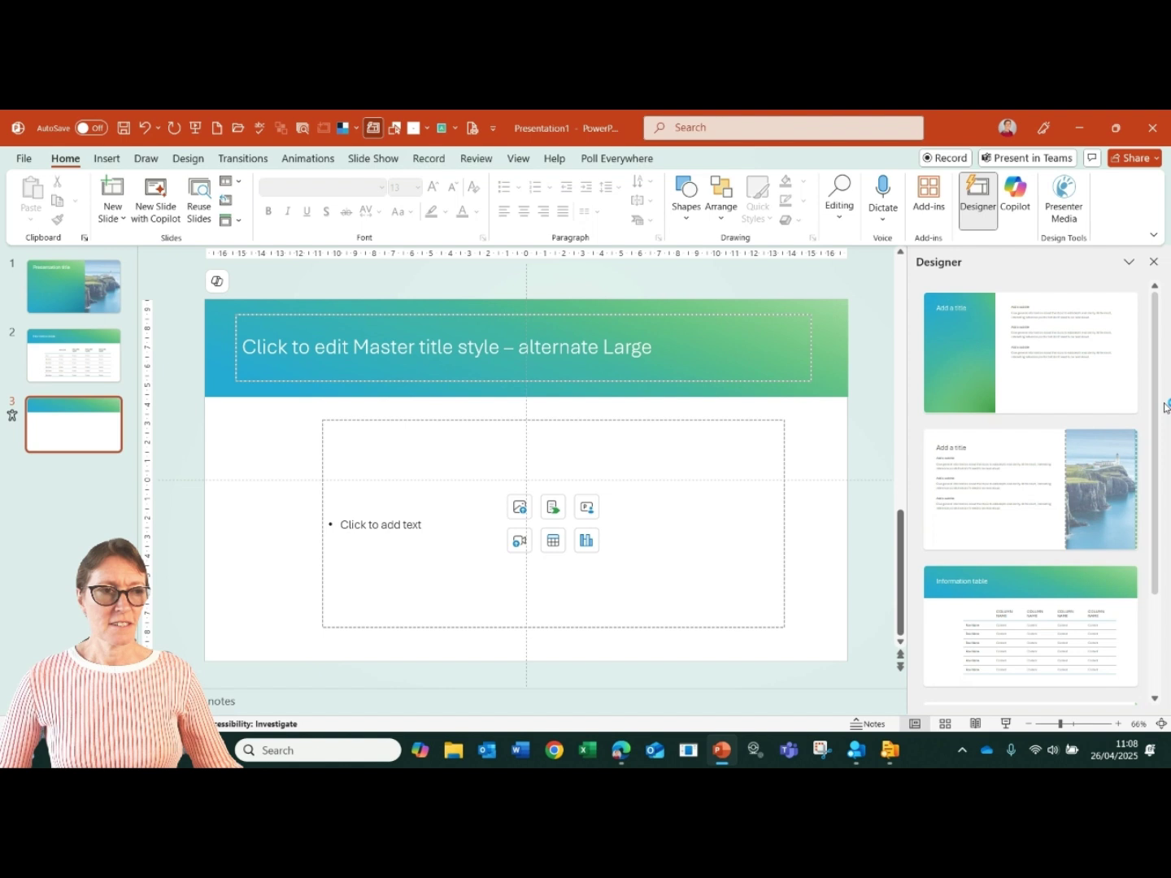
# Step: Apply the Timeline Designer idea with five event placeholders to slide 3 and select the timeline
pyautogui.scroll(-2, 1162, 399)
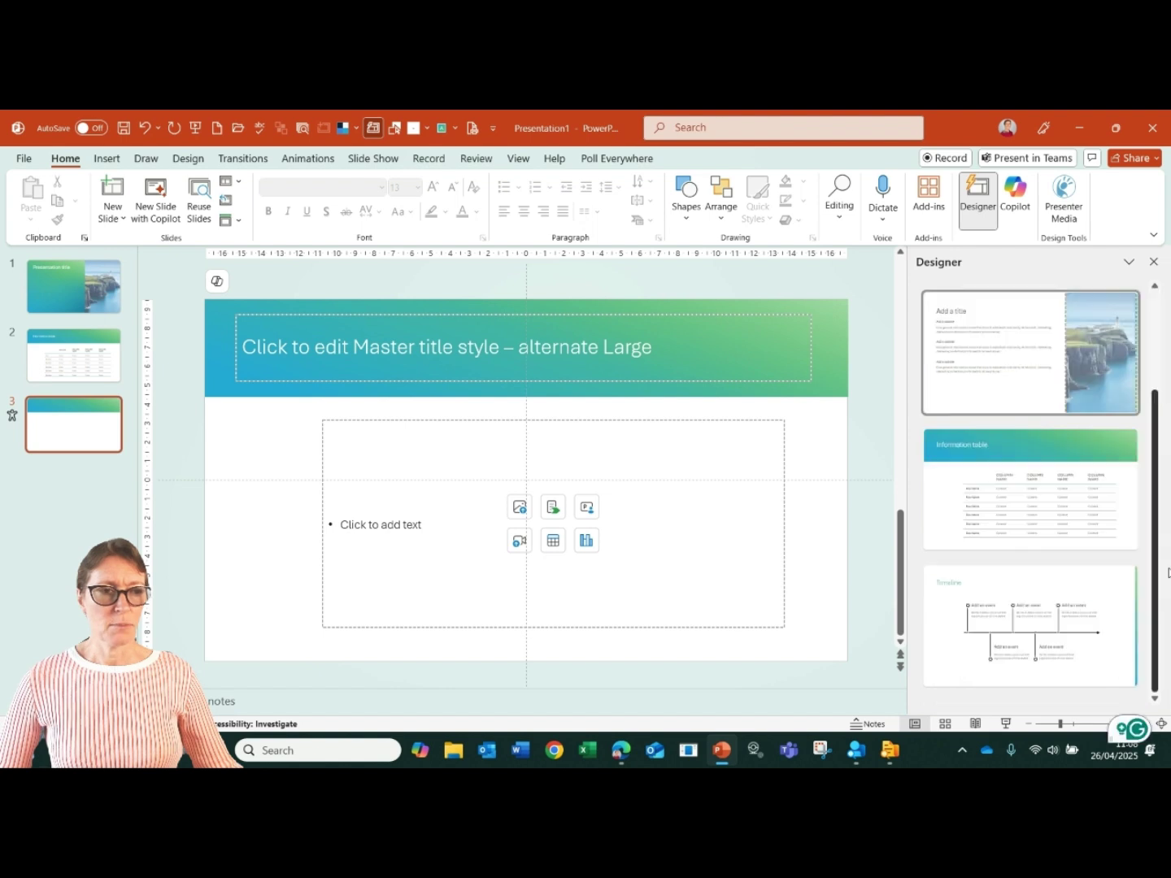
pyautogui.click(1026, 613)
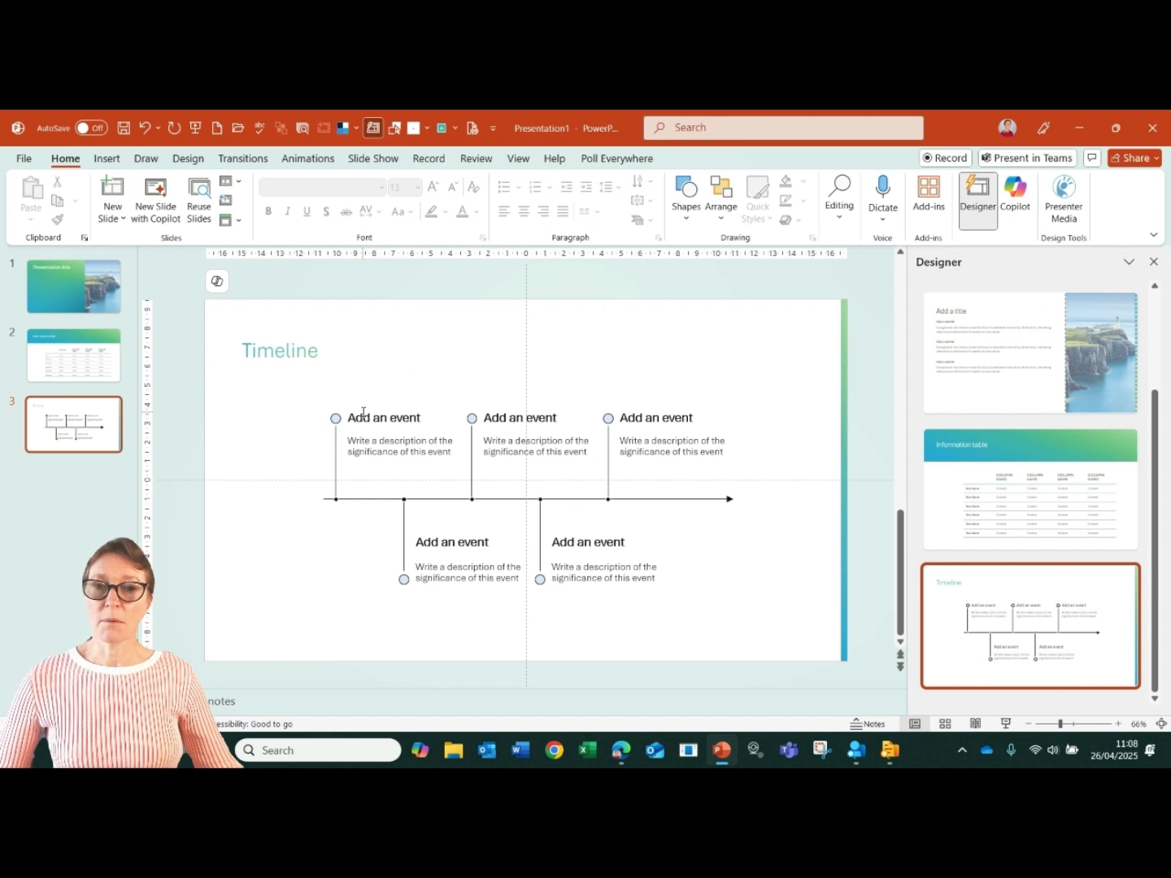
pyautogui.click(363, 413)
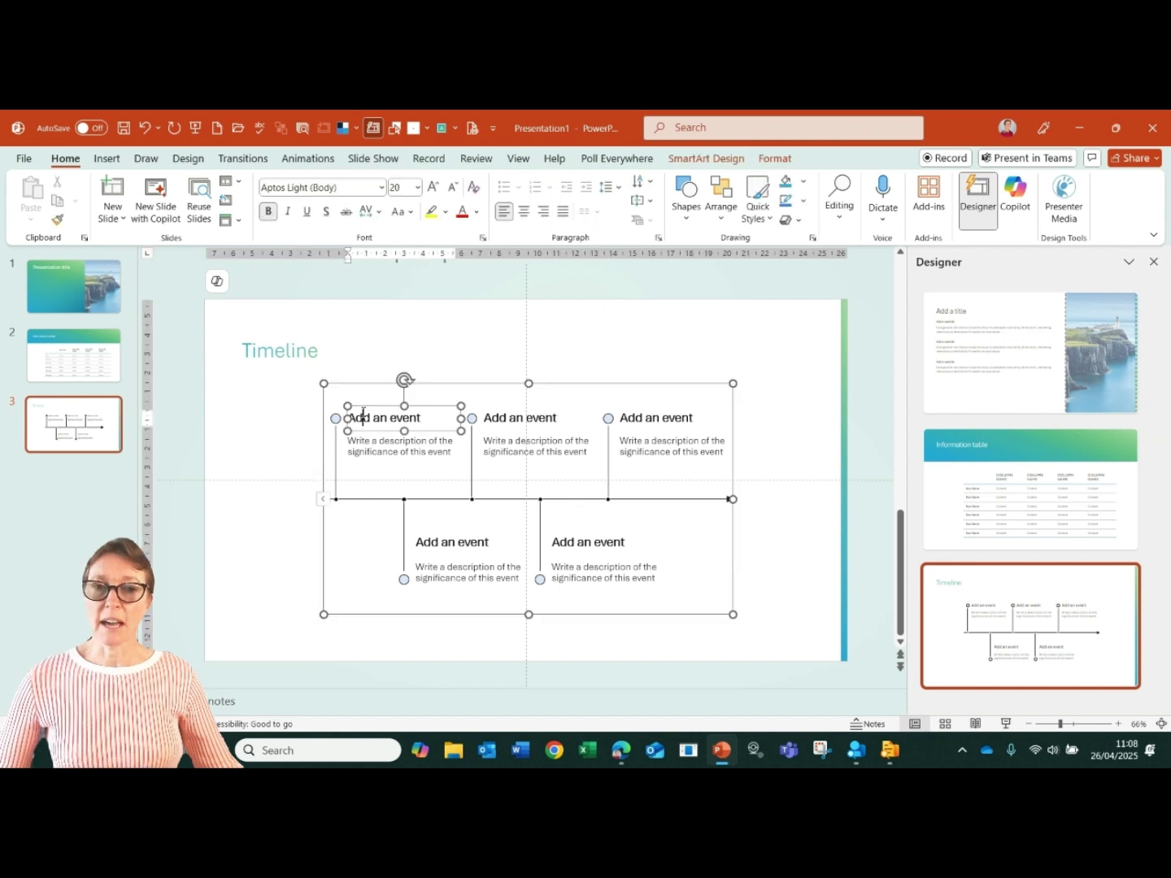
# Step: Add a promoted top-level entry 'Event 6' after the last timeline description in the text pane
pyautogui.click(322, 501)
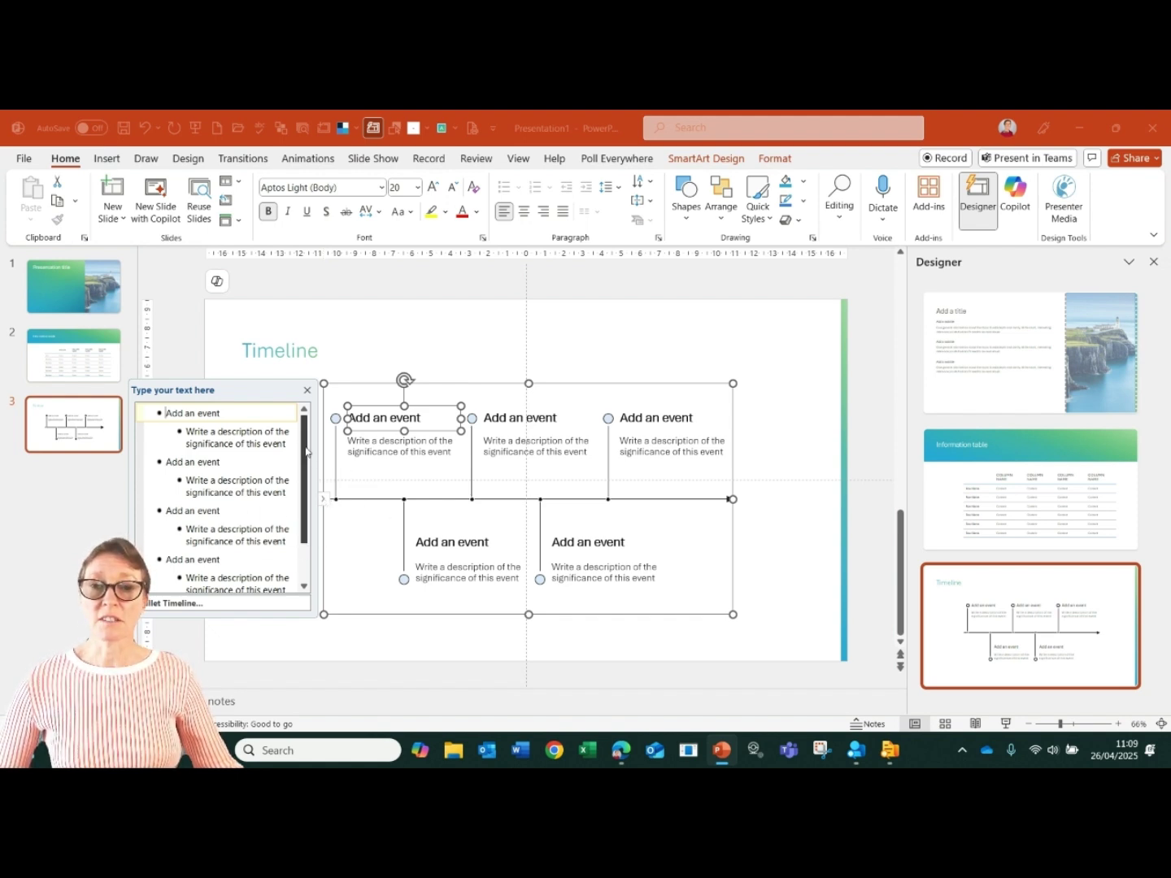
pyautogui.scroll(-2, 307, 454)
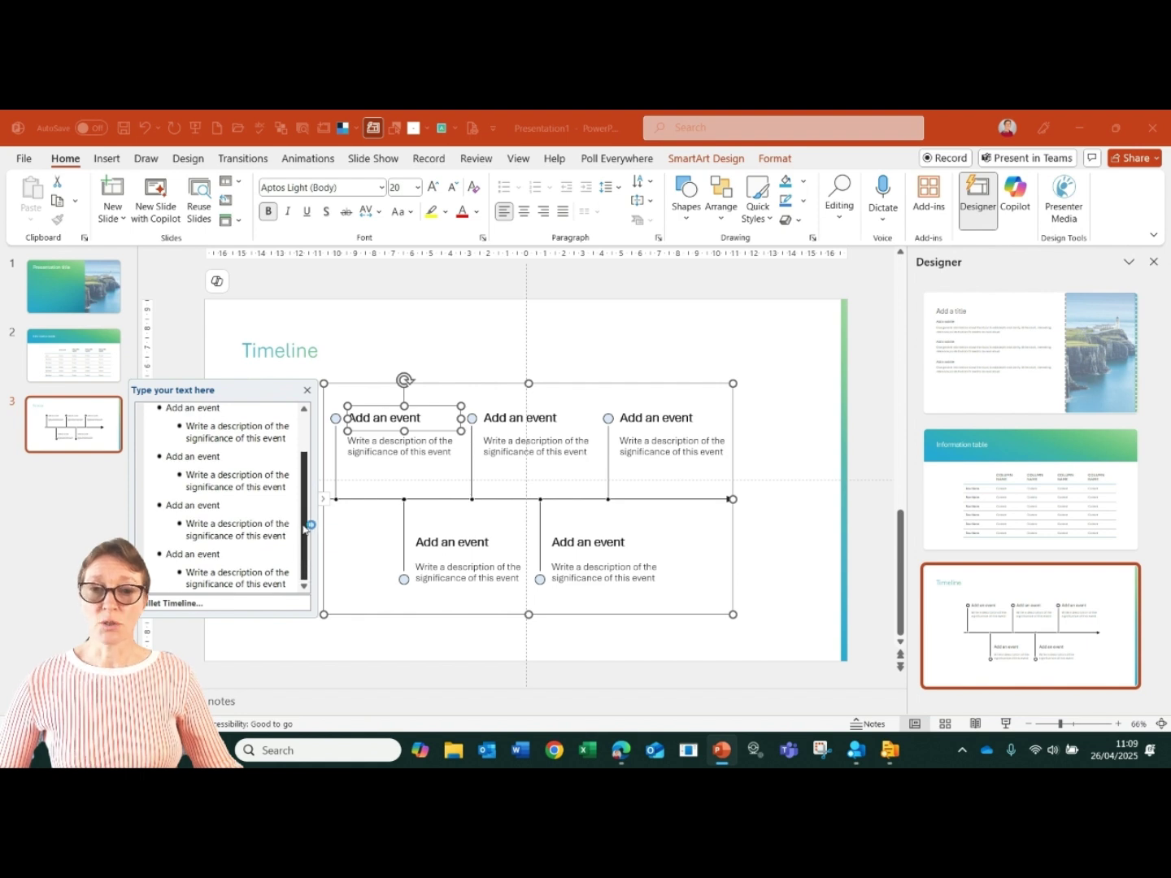
pyautogui.click(291, 582)
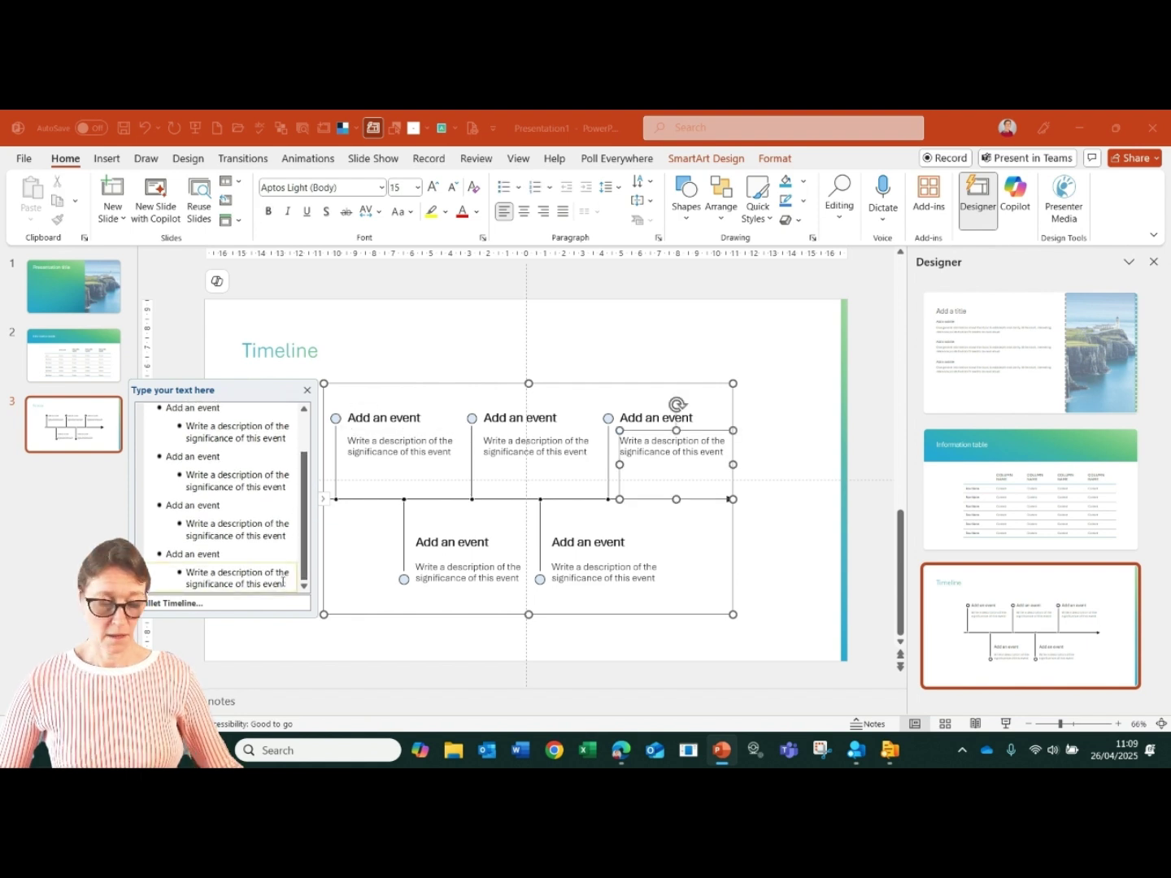
pyautogui.press('Return')
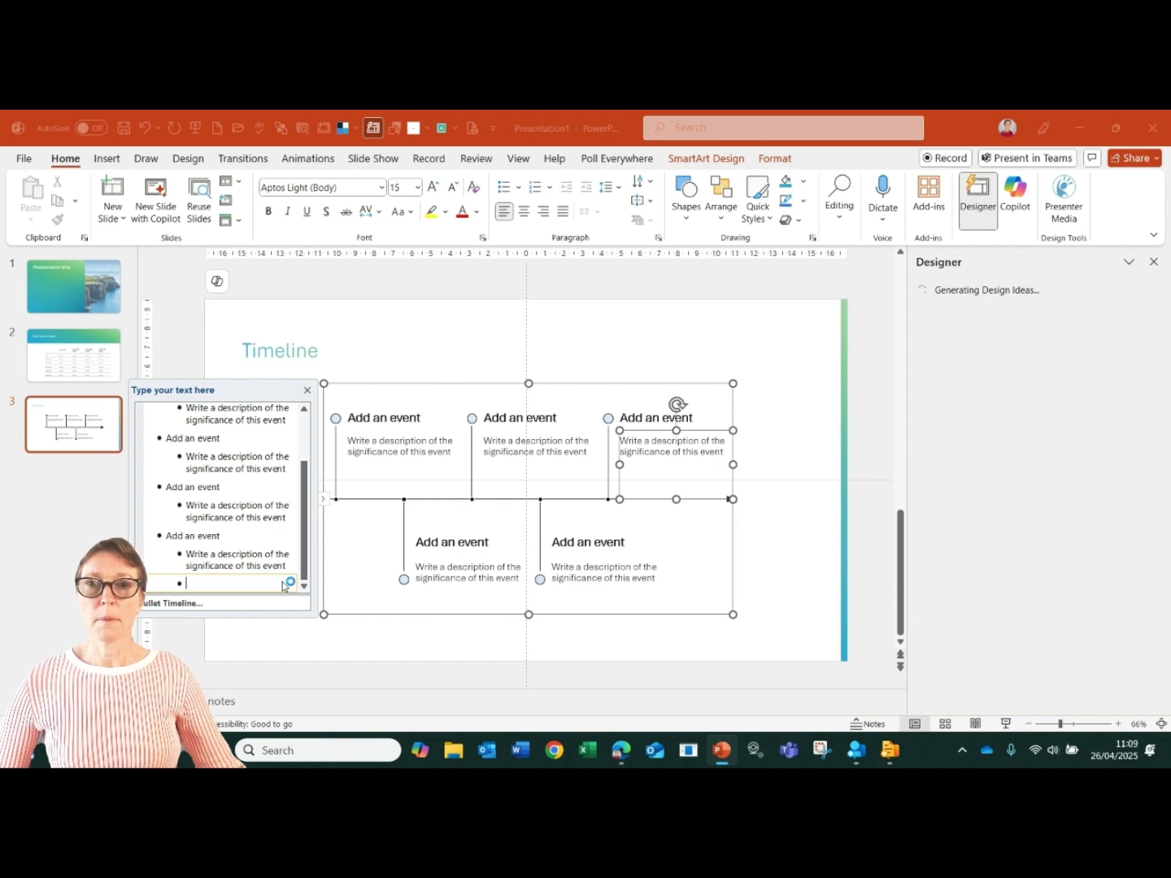
pyautogui.click(707, 159)
pyautogui.click(129, 182)
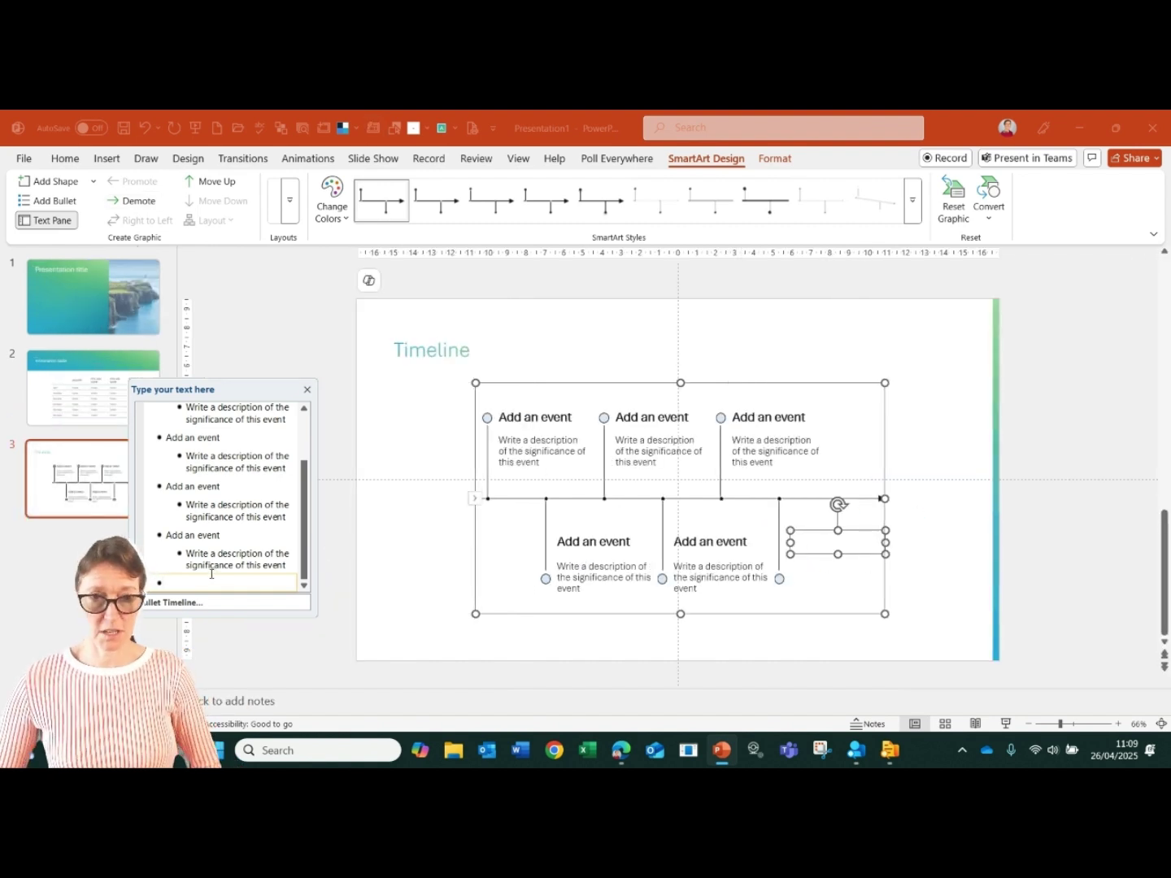
pyautogui.write('Event 6')
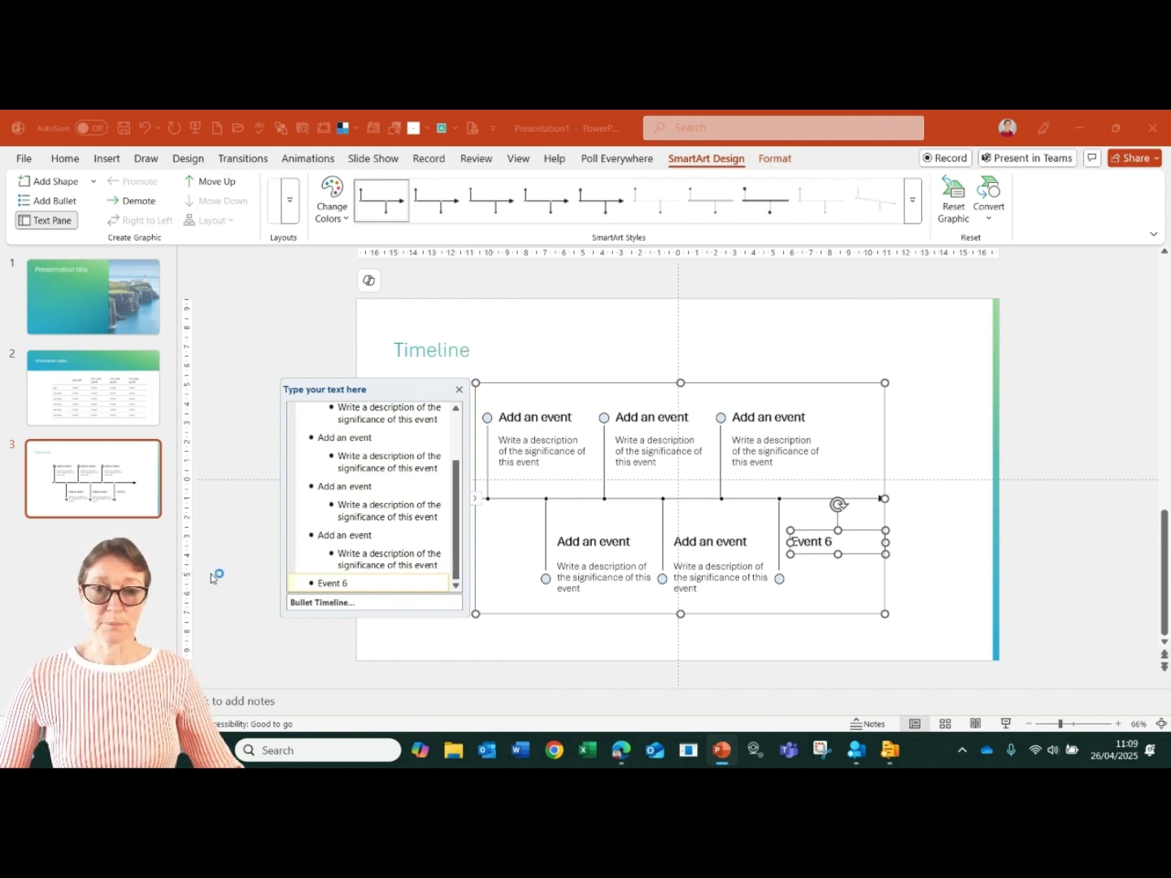
pyautogui.click(213, 577)
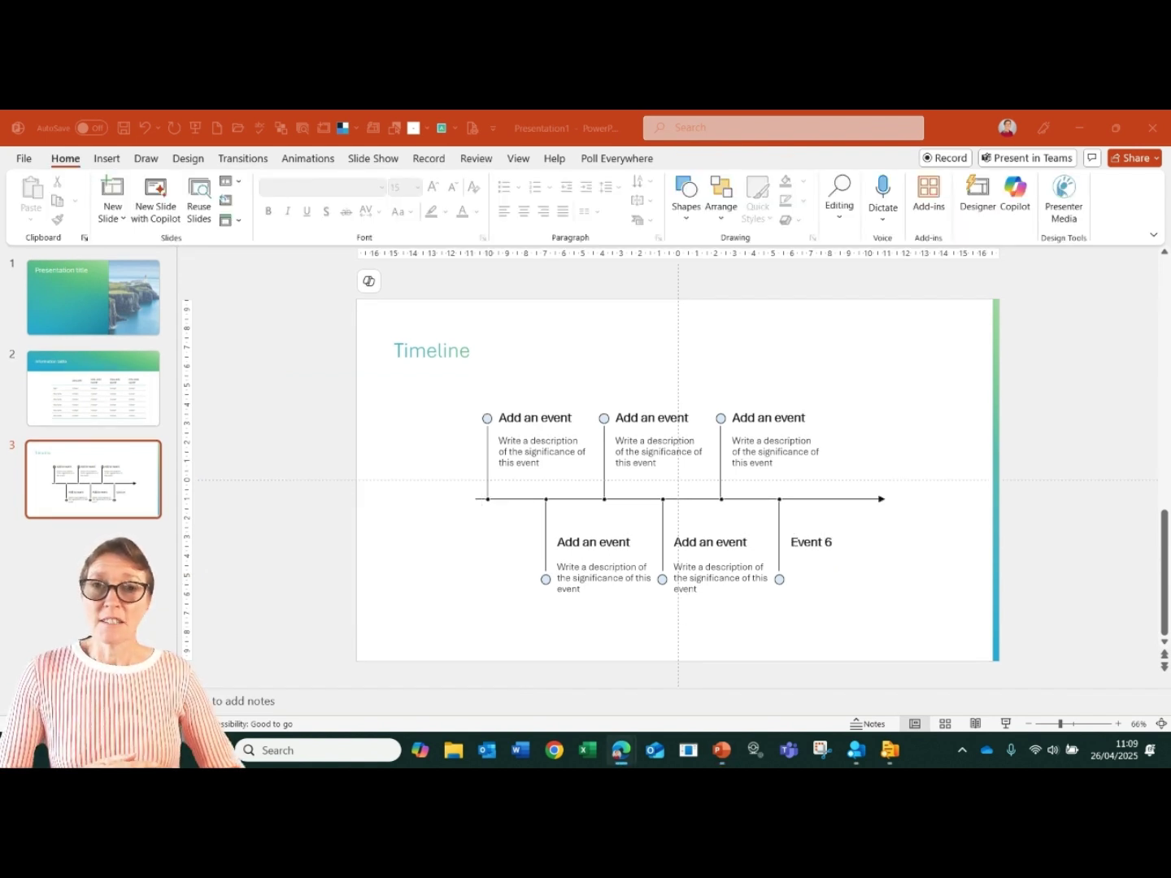